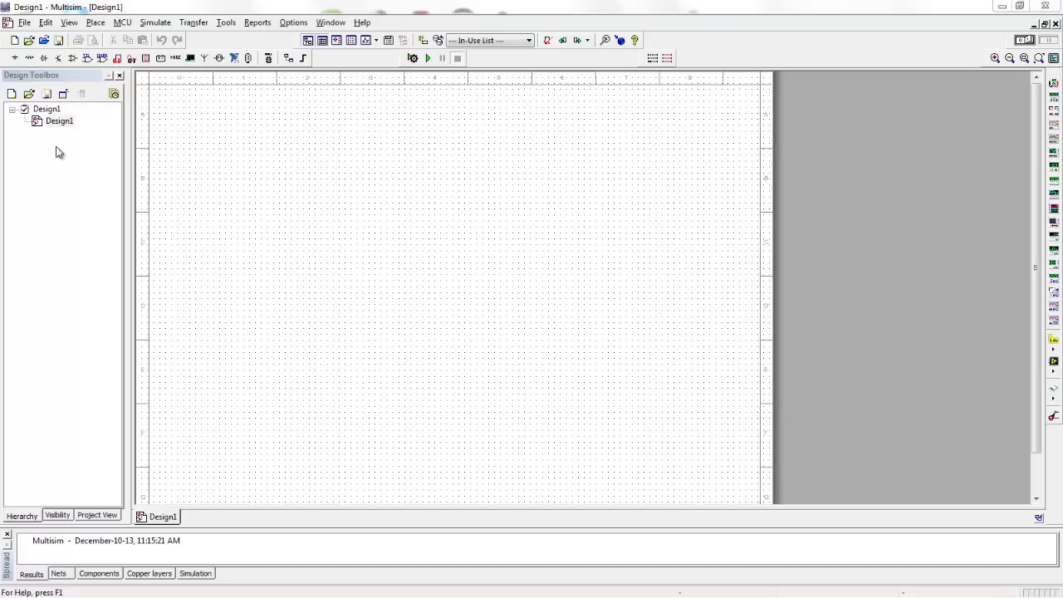
Step: Create a new design, Design2, from the NI ELVIS II design template
{"action": "left_click", "coordinate": [25, 23]}
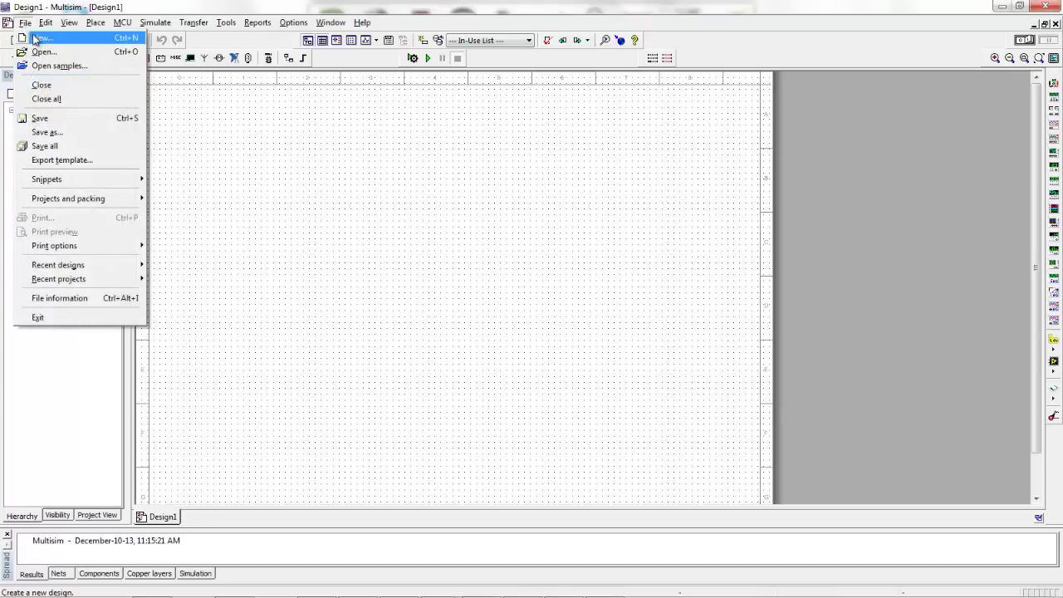
{"action": "left_click", "coordinate": [38, 39]}
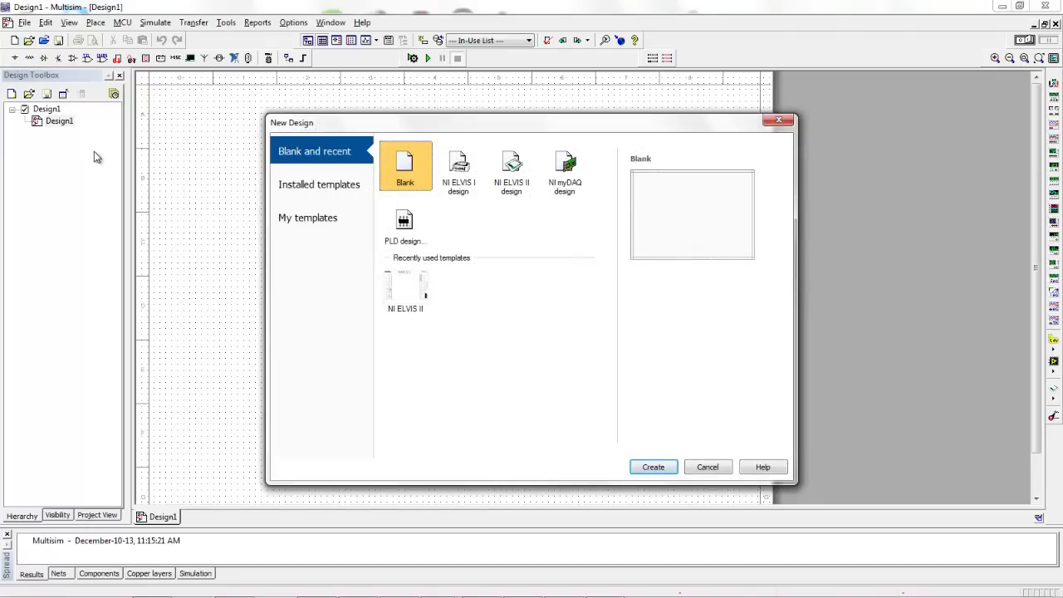
{"action": "left_click", "coordinate": [519, 185]}
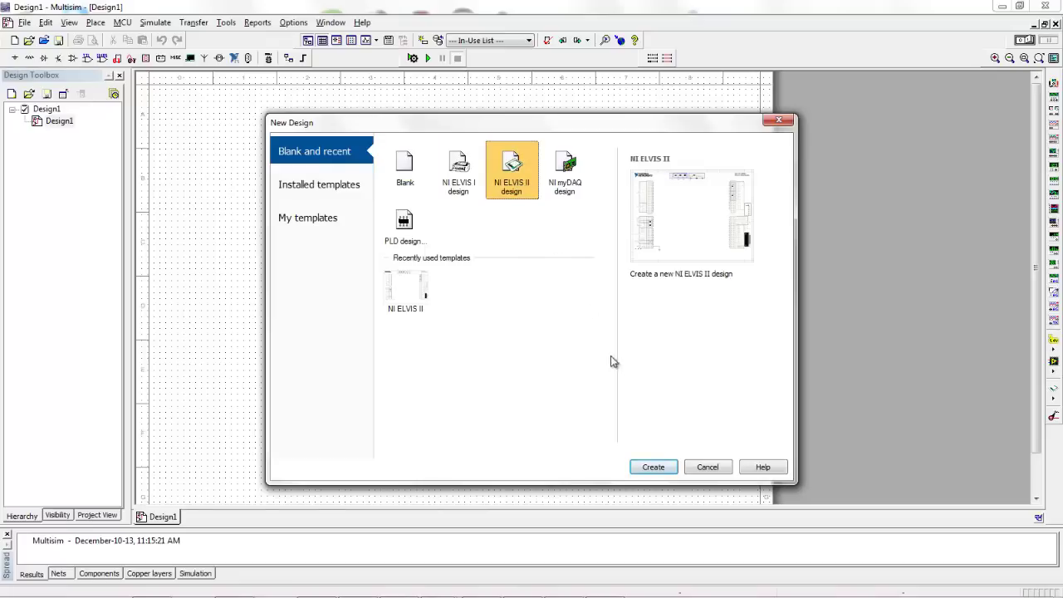
{"action": "left_click", "coordinate": [654, 469]}
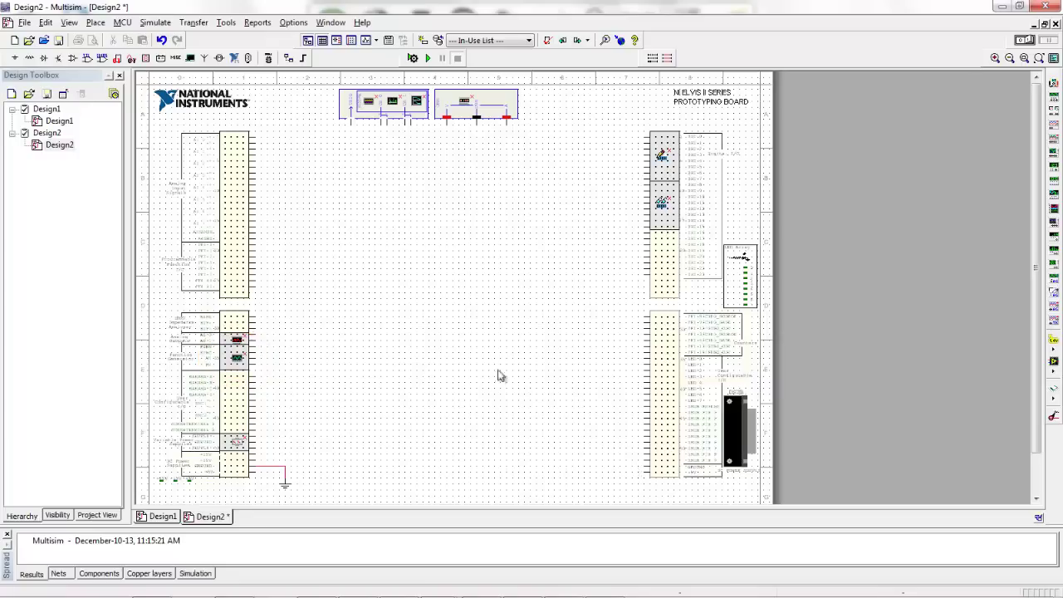
Step: Open the RC Sample Circuit design from Documents > National Instruments
{"action": "left_click", "coordinate": [25, 23]}
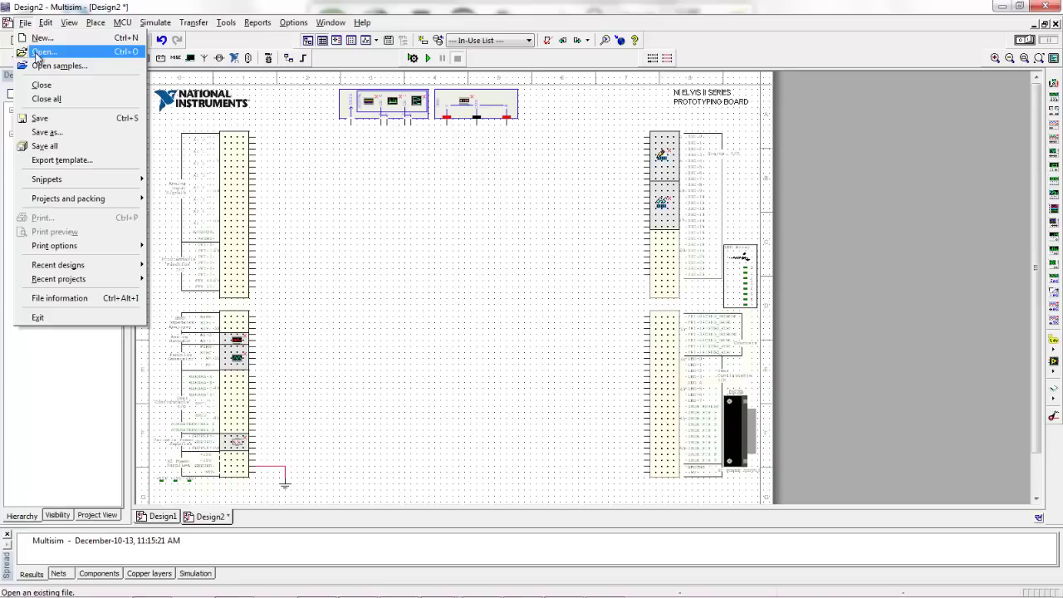
{"action": "left_click", "coordinate": [36, 52]}
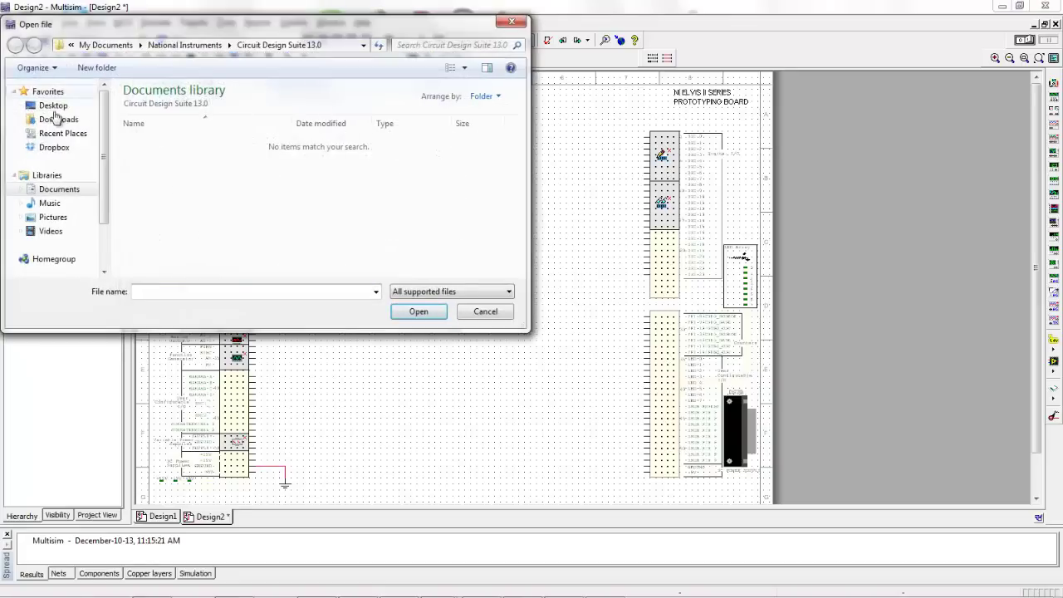
{"action": "left_click", "coordinate": [71, 190]}
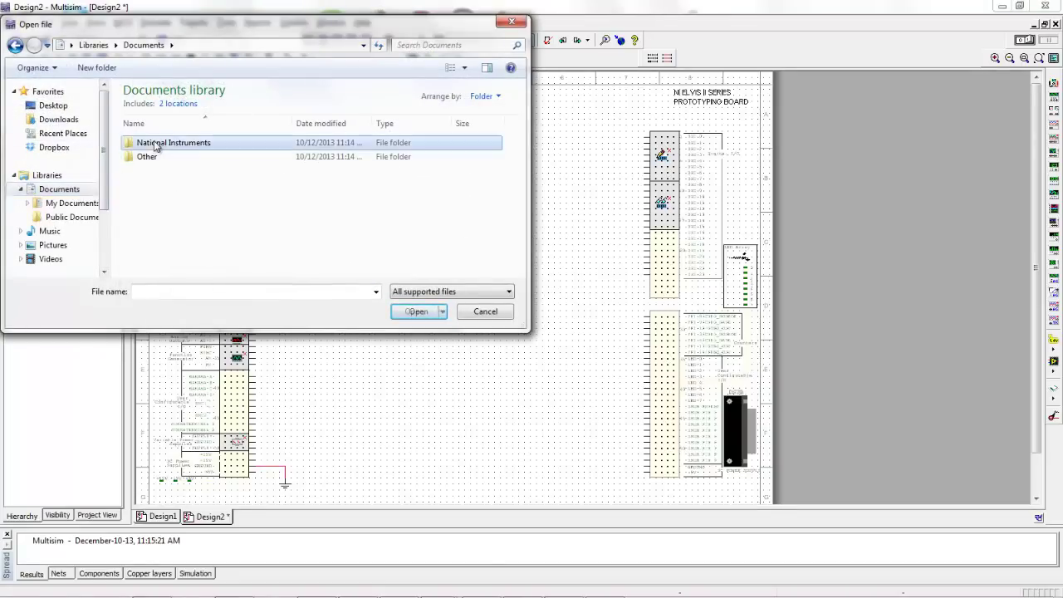
{"action": "double_click", "coordinate": [156, 146]}
{"action": "left_click", "coordinate": [158, 161]}
{"action": "double_click", "coordinate": [156, 159]}
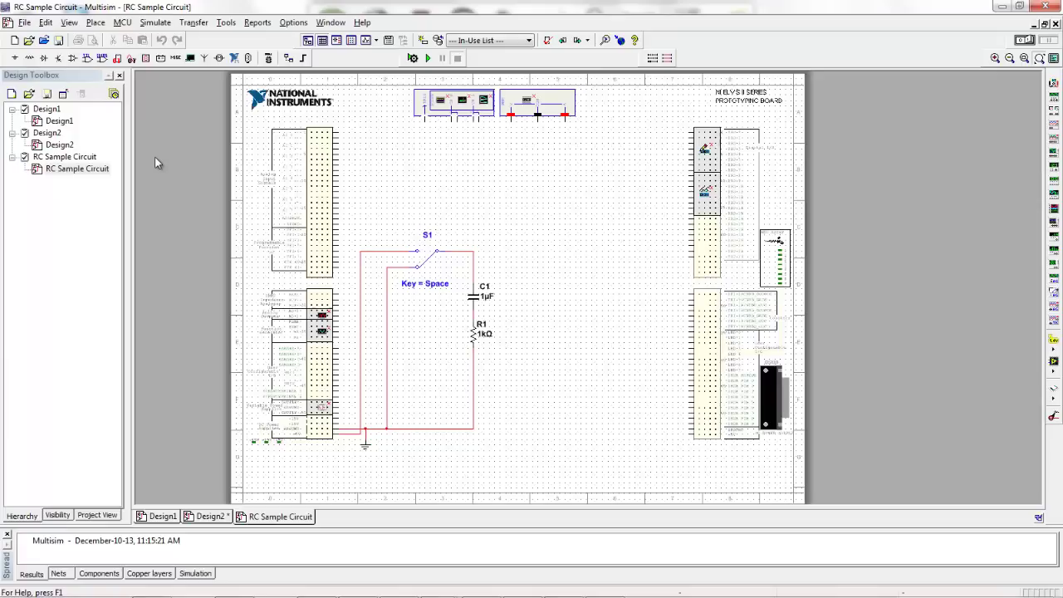
Step: Toggle switch S1, then wire the top instrument pin down to the S1–C1 node
{"action": "left_click", "coordinate": [429, 267]}
{"action": "left_click", "coordinate": [427, 262]}
{"action": "left_click", "coordinate": [427, 260]}
{"action": "left_click", "coordinate": [452, 122]}
{"action": "left_click", "coordinate": [452, 251]}
{"action": "left_click", "coordinate": [452, 250]}
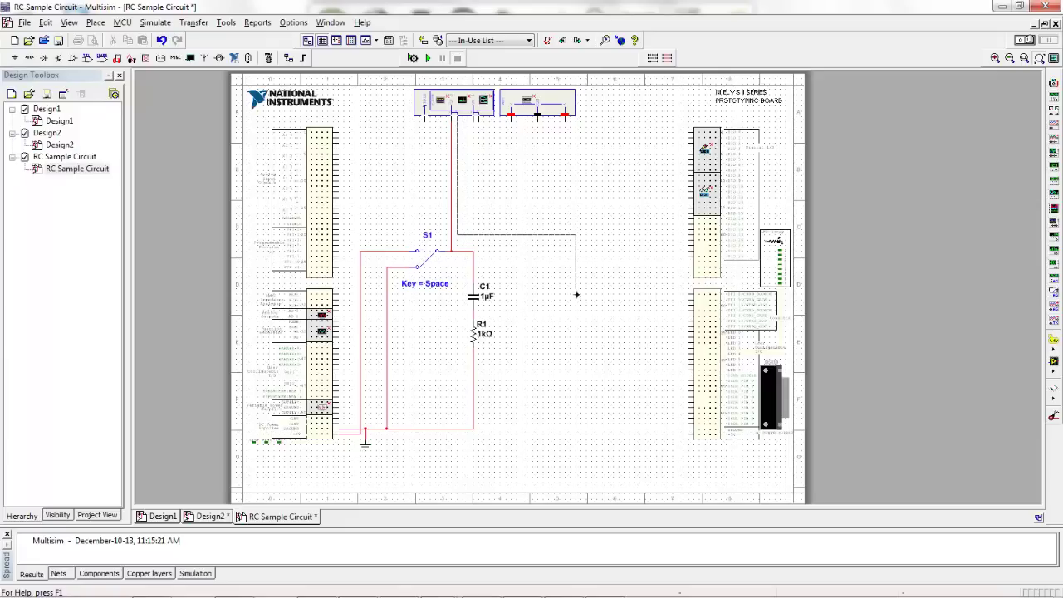
Step: Wire the C1–R1 junction to the multimeter input and check the DMM panel
{"action": "key", "text": "Escape"}
{"action": "left_click", "coordinate": [481, 316]}
{"action": "double_click", "coordinate": [525, 102]}
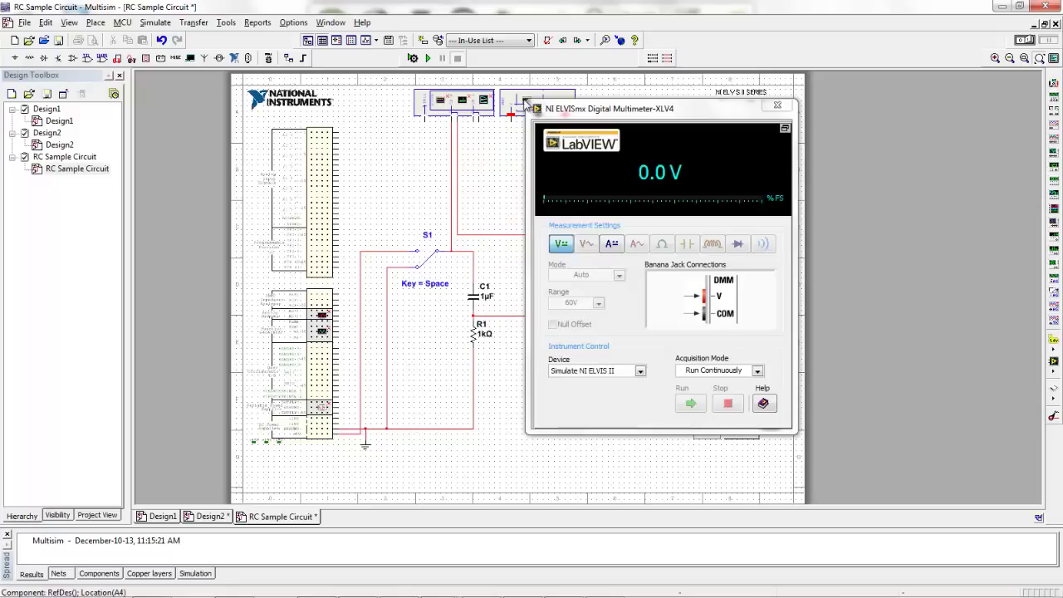
{"action": "left_click", "coordinate": [781, 107]}
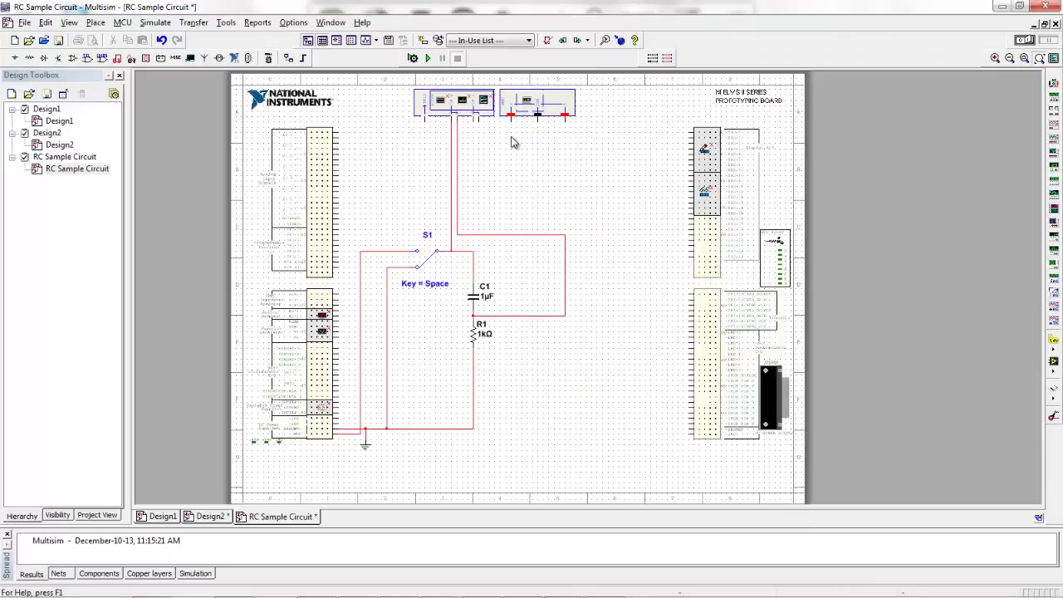
Step: Open the ELVISmx oscilloscope panel, move it aside, then run and stop the simulation
{"action": "double_click", "coordinate": [446, 107]}
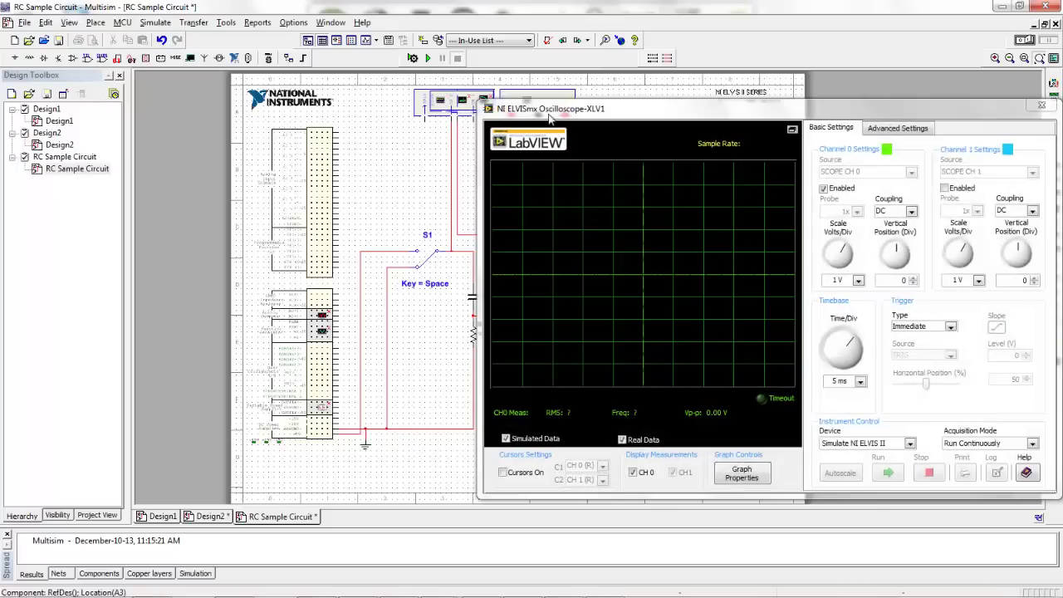
{"action": "left_click_drag", "start_coordinate": [553, 118], "coordinate": [287, 133]}
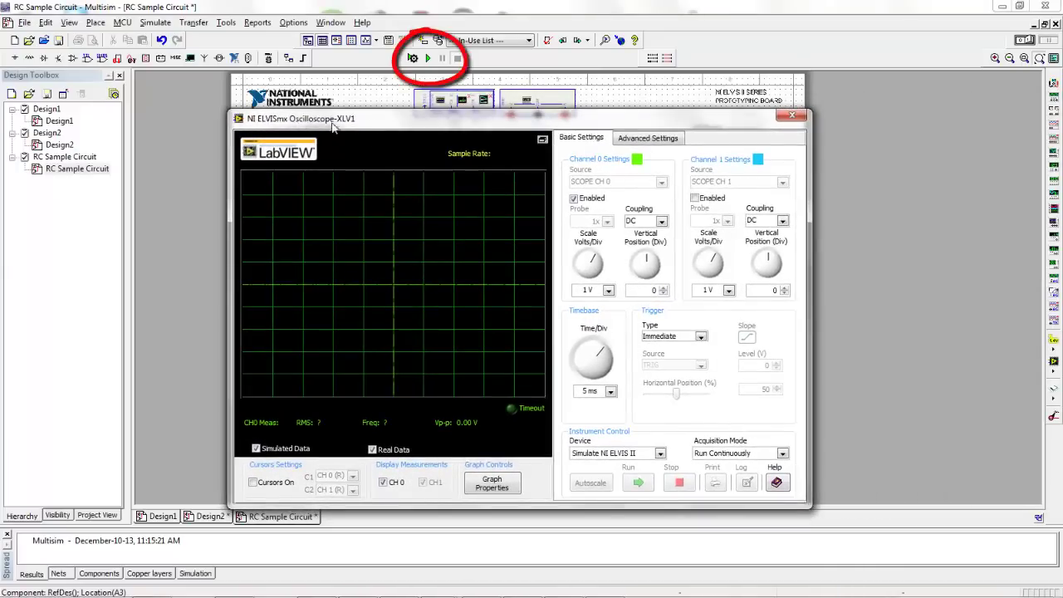
{"action": "left_click", "coordinate": [429, 60]}
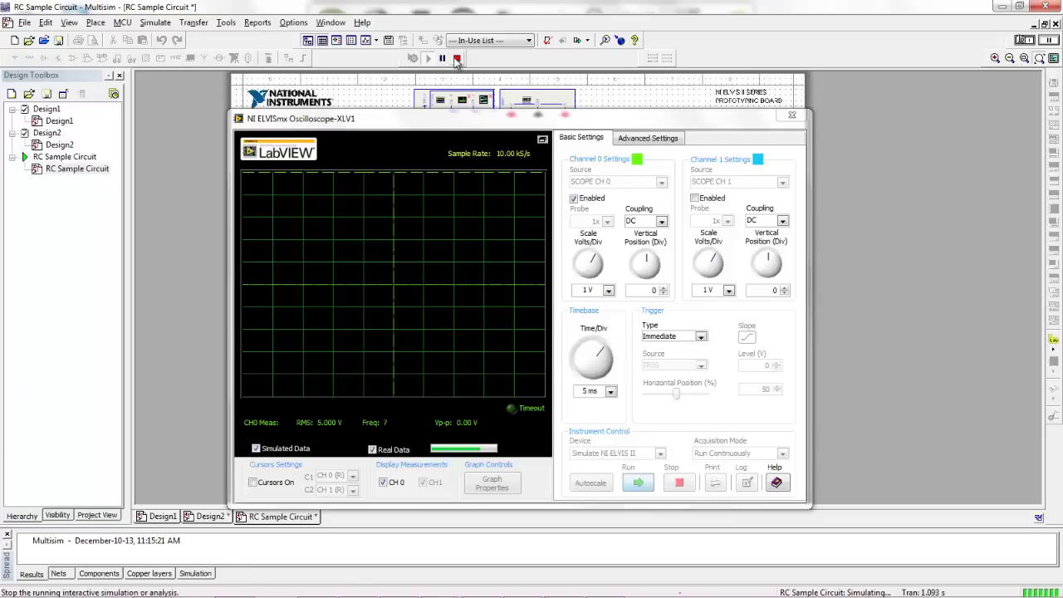
{"action": "left_click", "coordinate": [457, 59]}
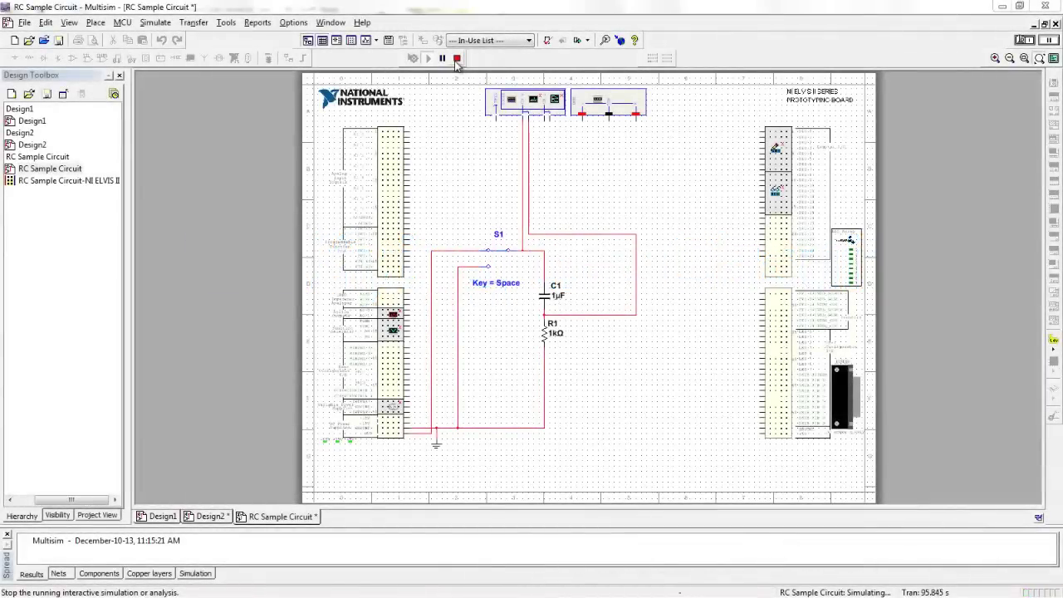
Step: Show the circuit on the 3D breadboard and place switch S1 and capacitor C1
{"action": "left_click", "coordinate": [227, 23]}
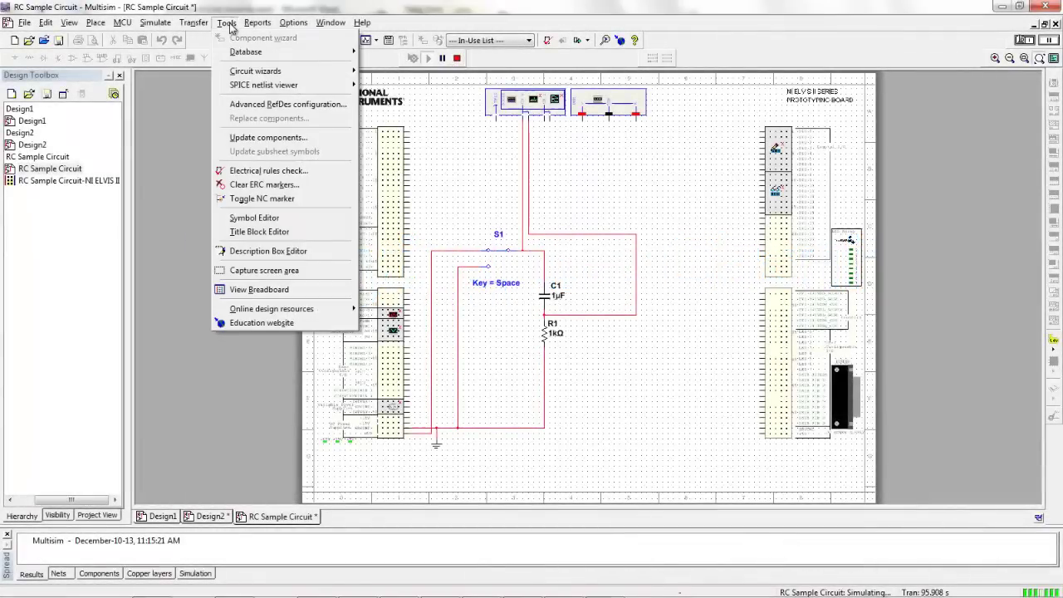
{"action": "left_click", "coordinate": [259, 294]}
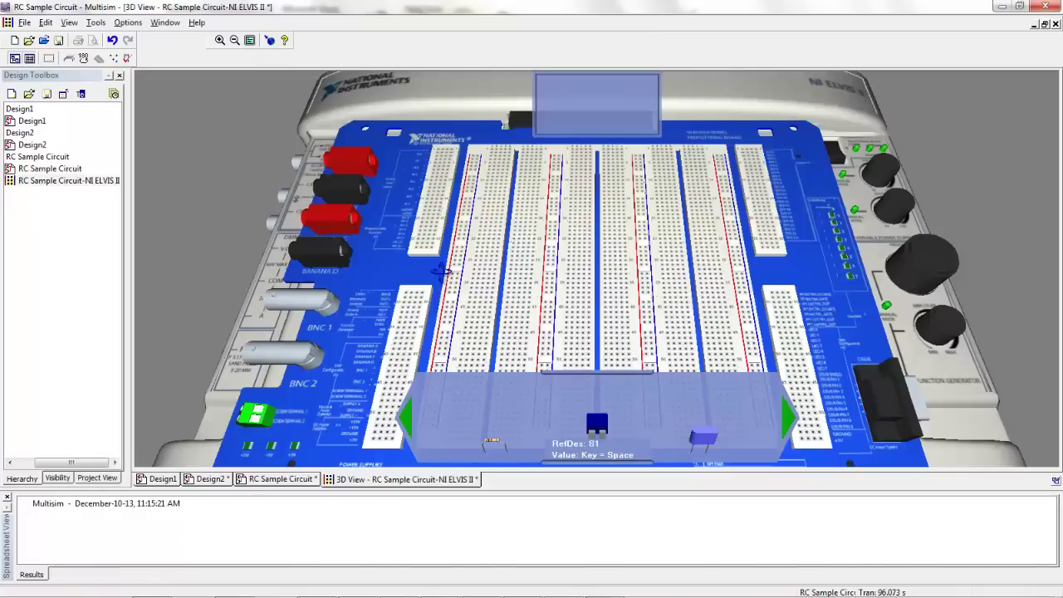
{"action": "left_click_drag", "start_coordinate": [440, 273], "coordinate": [437, 374]}
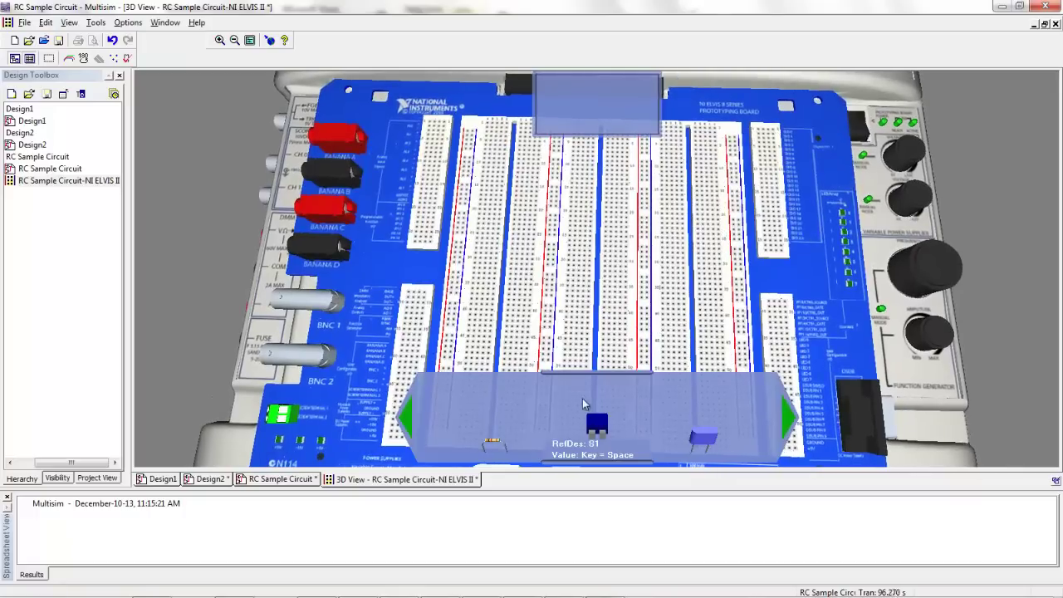
{"action": "left_click_drag", "start_coordinate": [582, 398], "coordinate": [505, 230]}
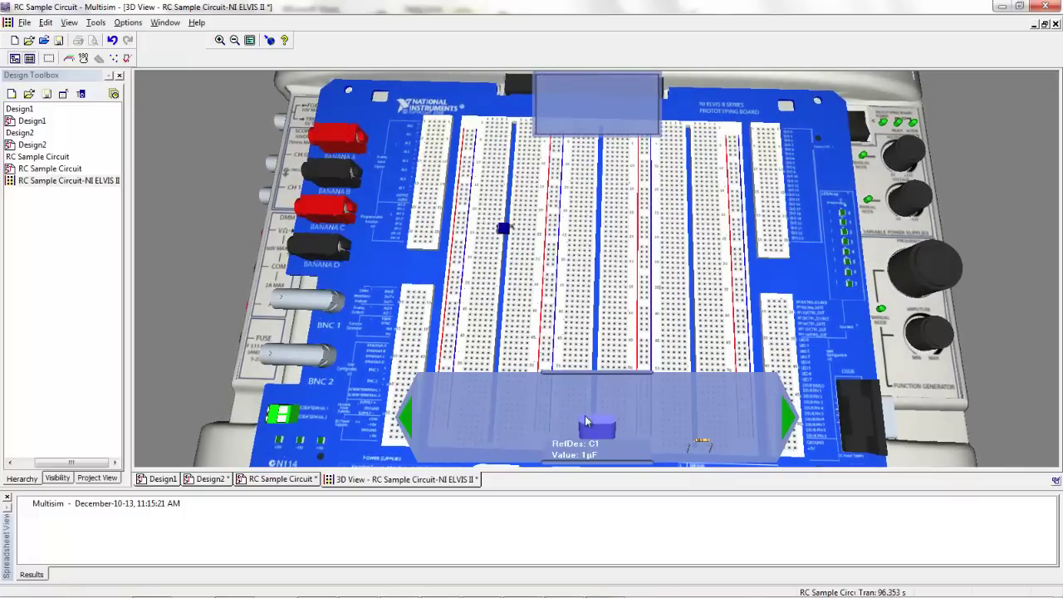
{"action": "left_click_drag", "start_coordinate": [593, 427], "coordinate": [480, 321]}
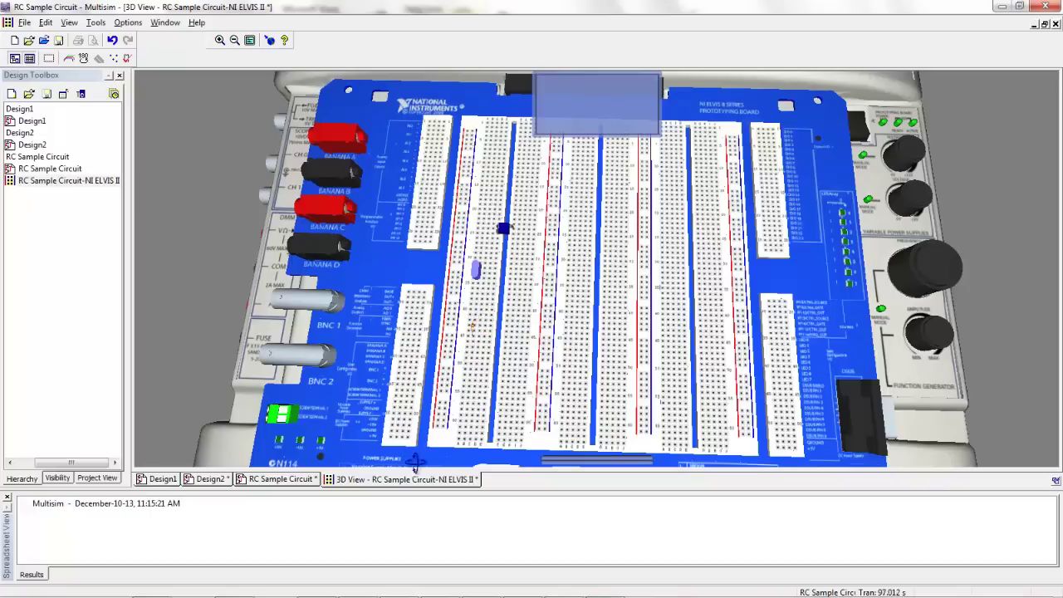
Step: Draw three breadboard wires, the last ending on the left rail, and return to the schematic
{"action": "left_click", "coordinate": [438, 419]}
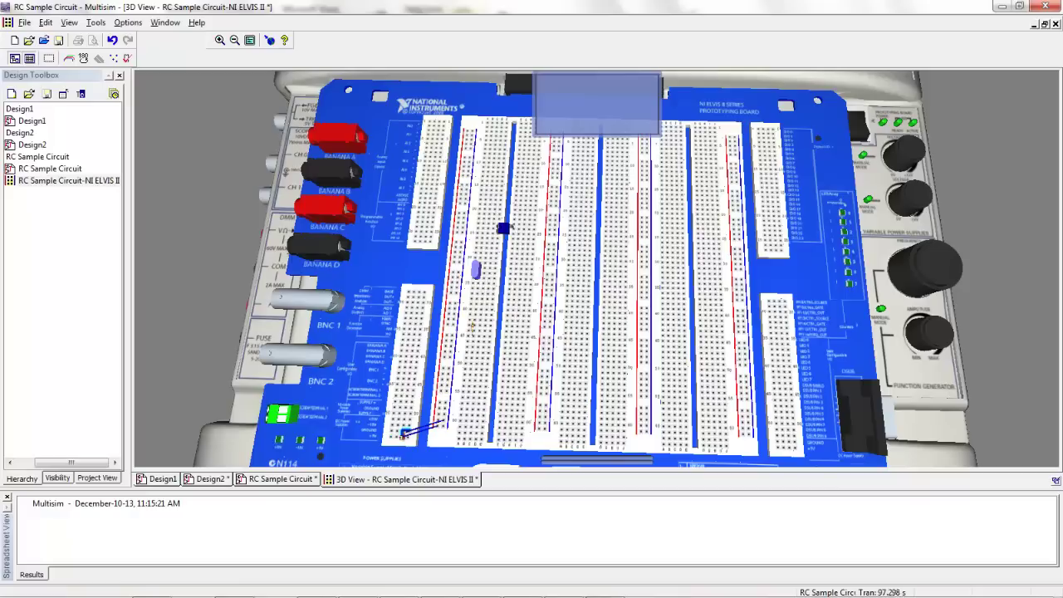
{"action": "left_click", "coordinate": [403, 433]}
{"action": "left_click", "coordinate": [516, 226]}
{"action": "left_click", "coordinate": [487, 264]}
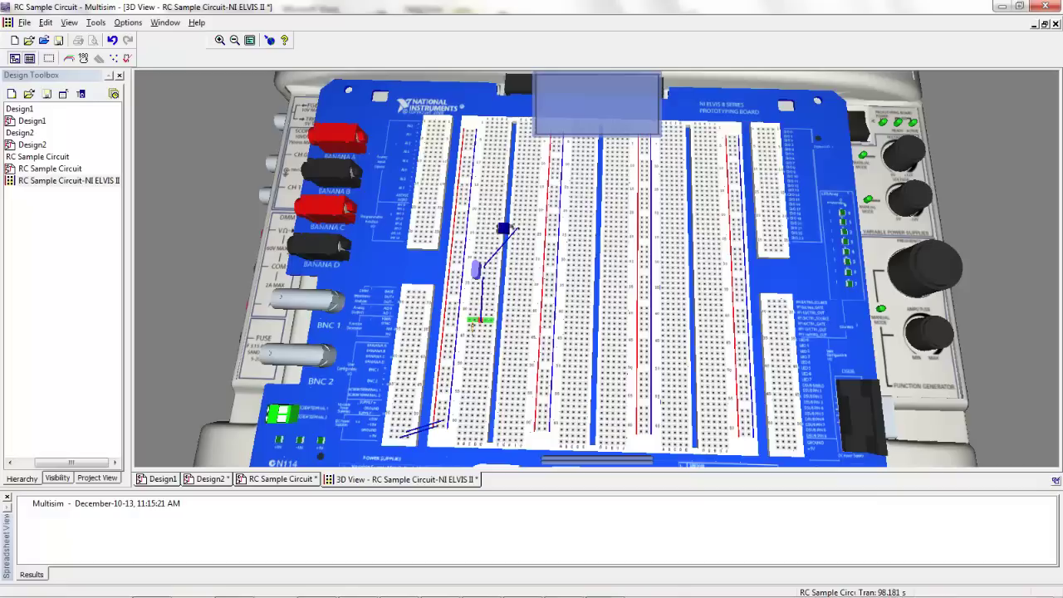
{"action": "left_click", "coordinate": [480, 319]}
{"action": "left_click", "coordinate": [480, 222]}
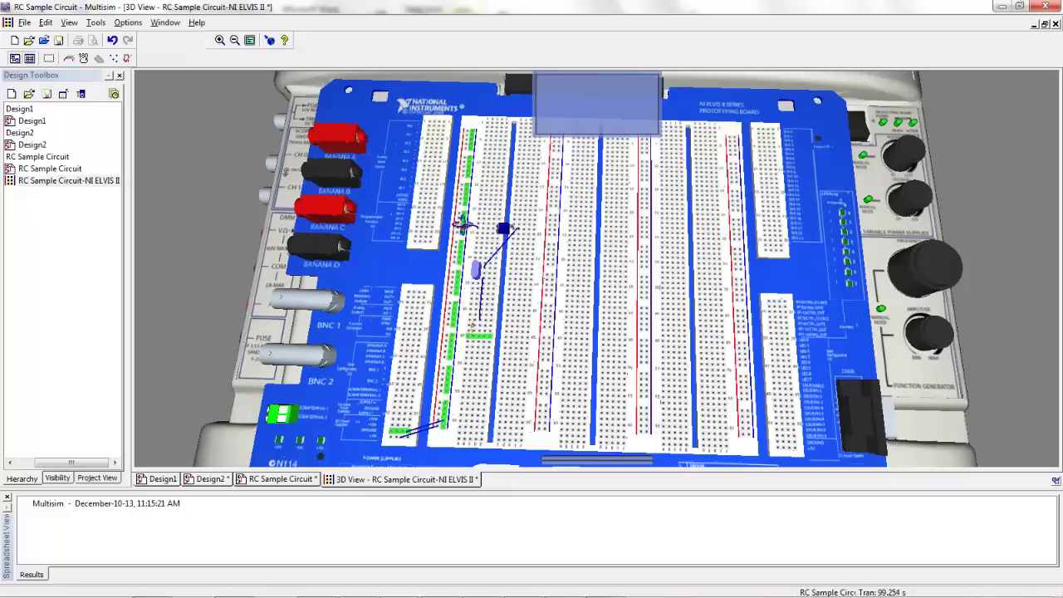
{"action": "left_click", "coordinate": [464, 226]}
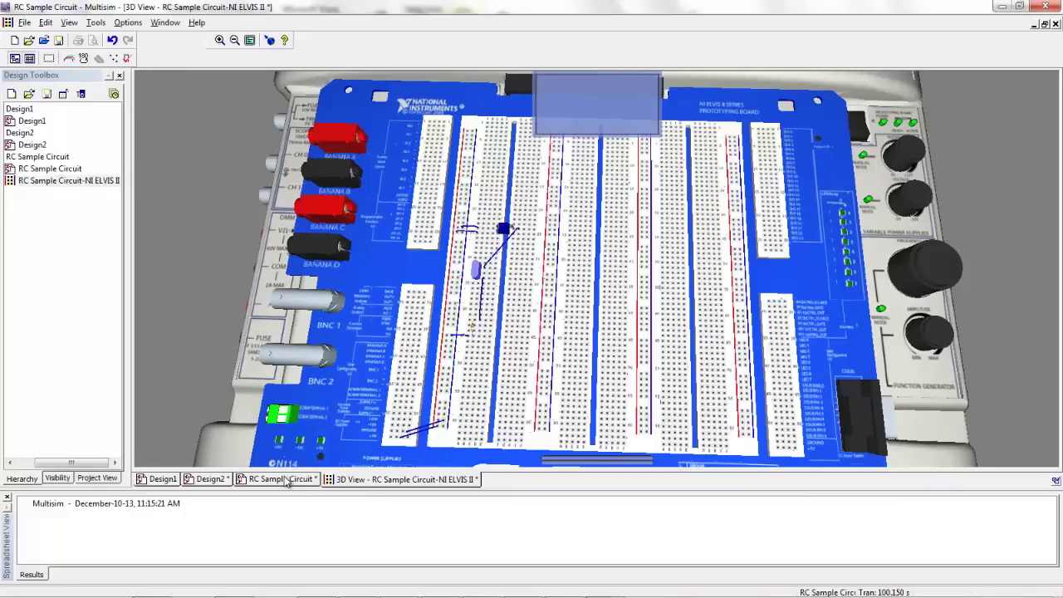
{"action": "left_click", "coordinate": [284, 479]}
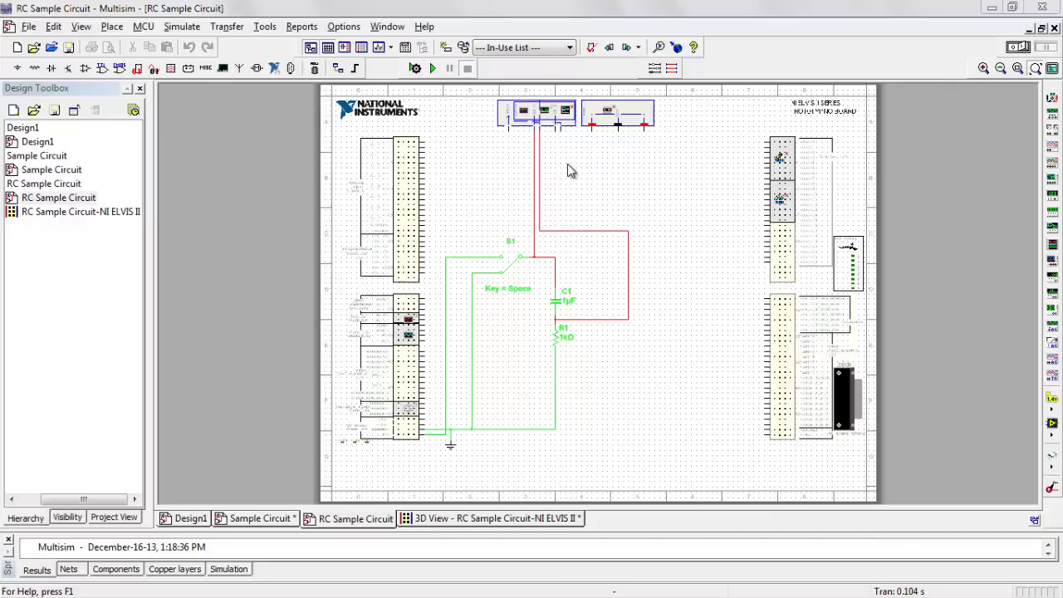
Step: Open the XLV1 oscilloscope panel and set its device to the real NI ELVIS II+ hardware
{"action": "double_click", "coordinate": [525, 116]}
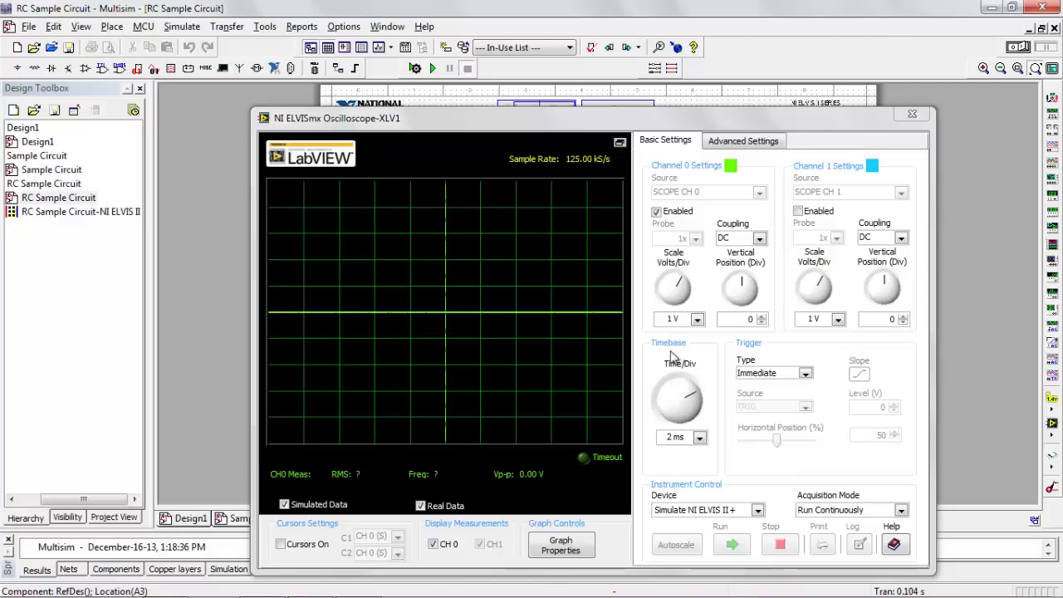
{"action": "left_click", "coordinate": [758, 510]}
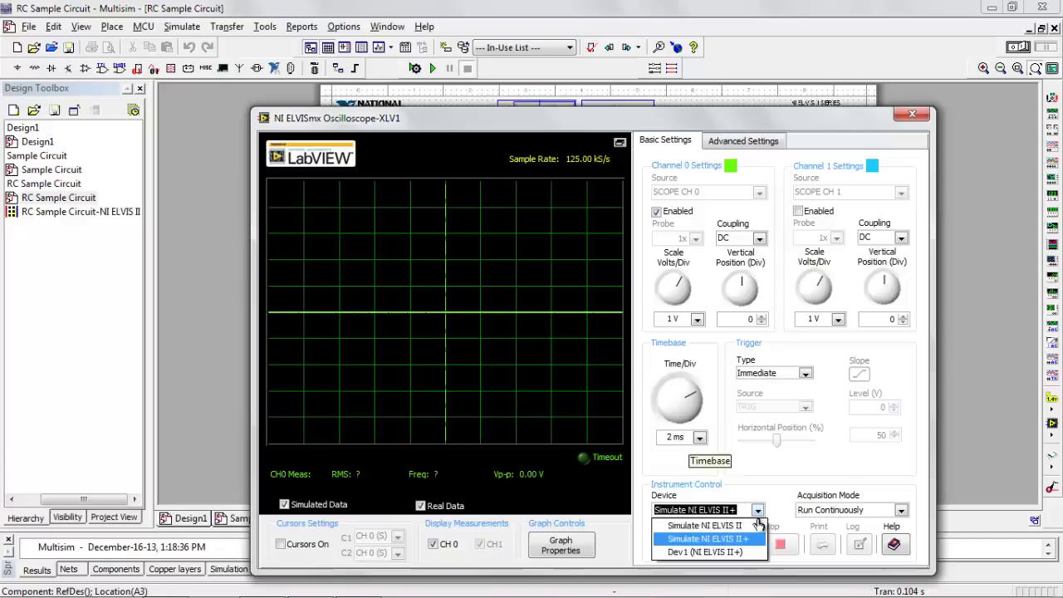
{"action": "left_click", "coordinate": [756, 551]}
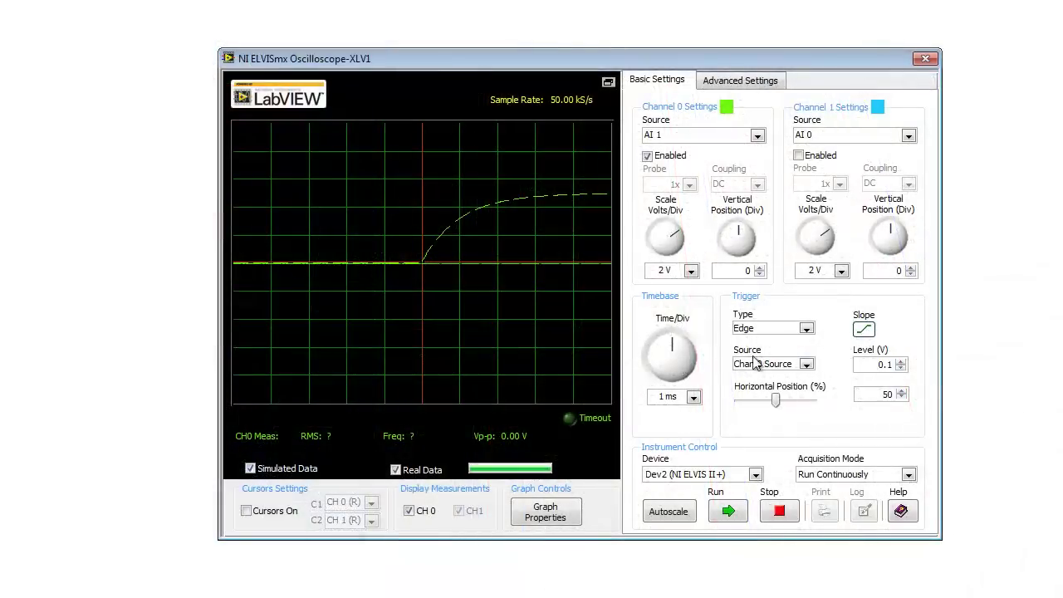
Step: Capture the real RC curve (Vp-p 4.883 V), then toggle Simulated and Real Data to compare
{"action": "left_click", "coordinate": [736, 515]}
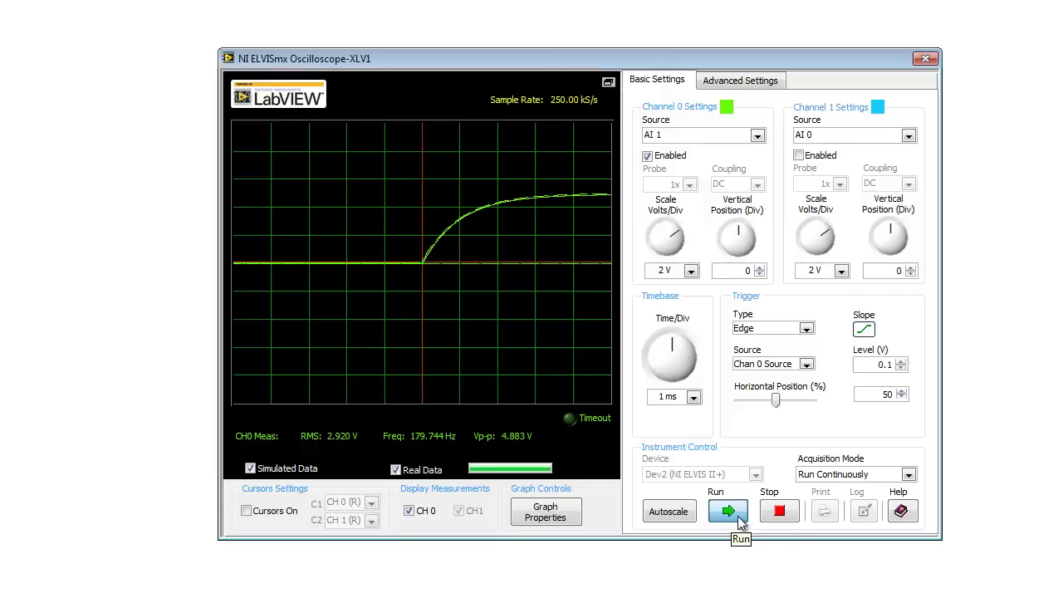
{"action": "left_click", "coordinate": [779, 513]}
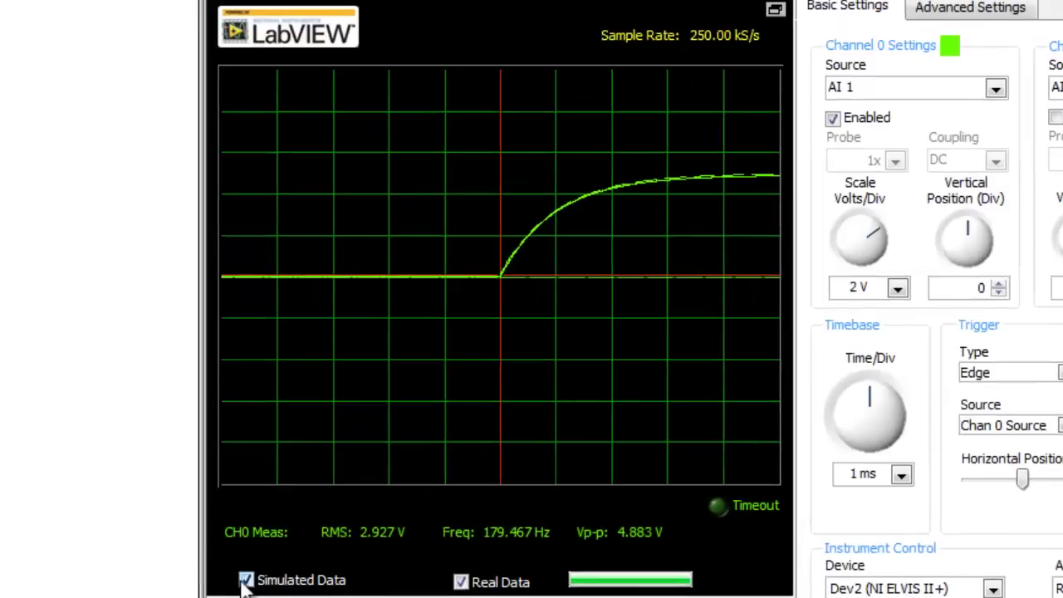
{"action": "left_click", "coordinate": [250, 482]}
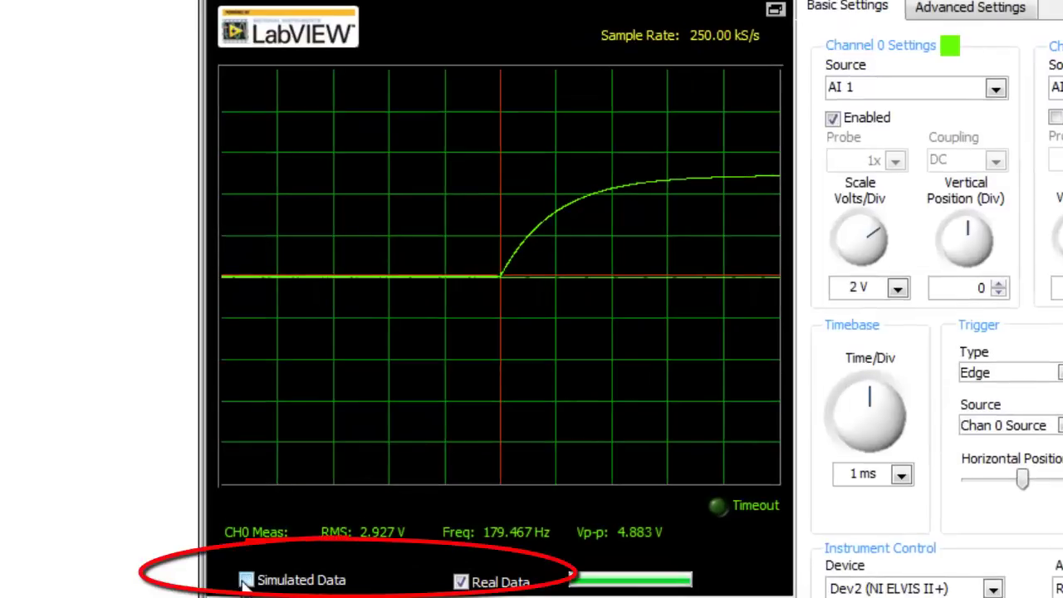
{"action": "left_click", "coordinate": [246, 581]}
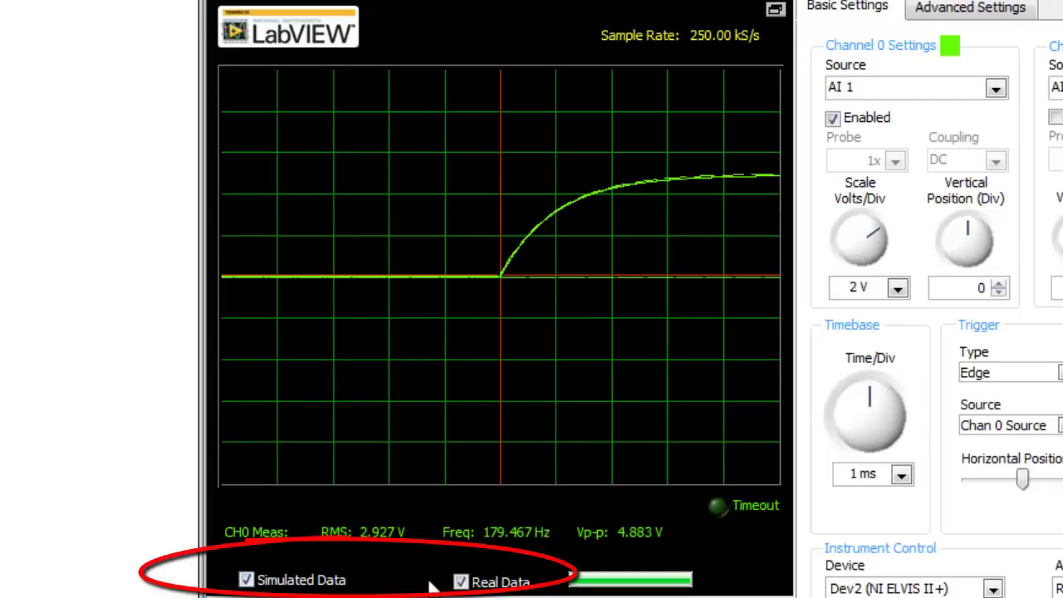
{"action": "left_click", "coordinate": [468, 583]}
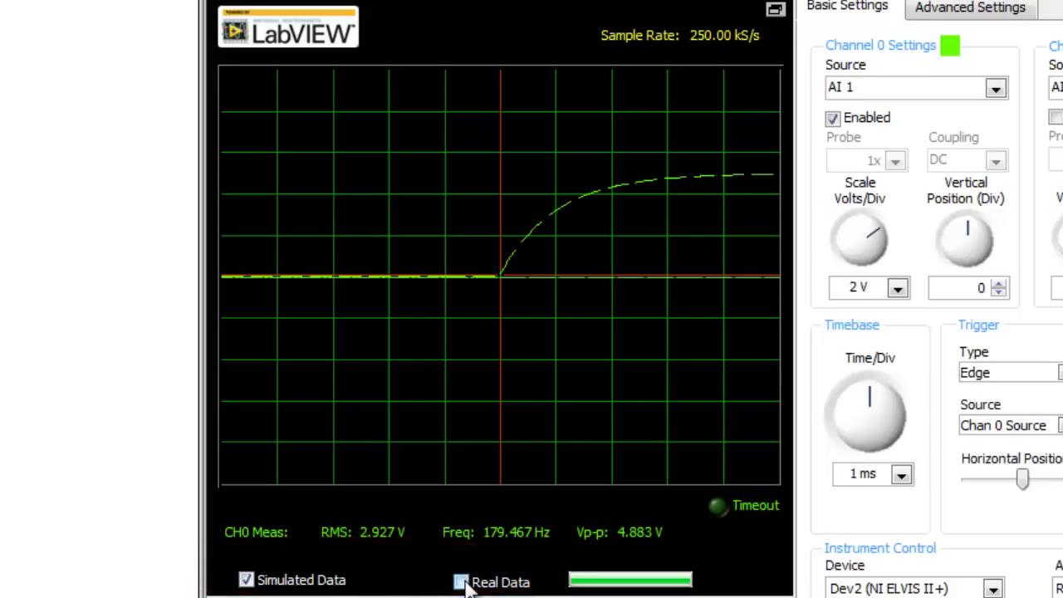
{"action": "left_click", "coordinate": [462, 583]}
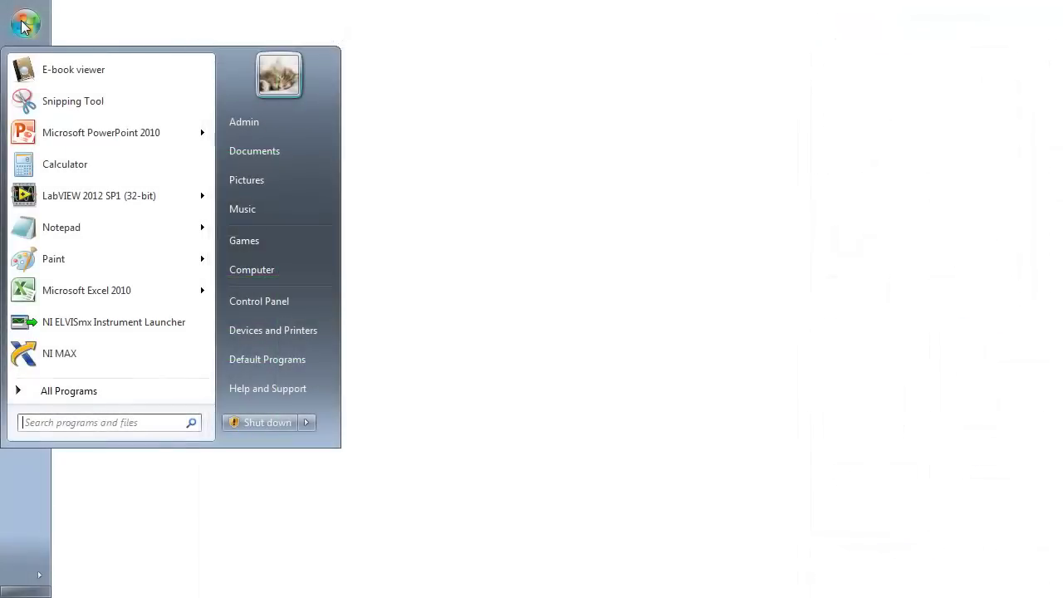
Step: Launch NI ELVISmx Instrument Launcher from All Programs > National Instruments > NI ELVISmx
{"action": "left_click", "coordinate": [86, 390]}
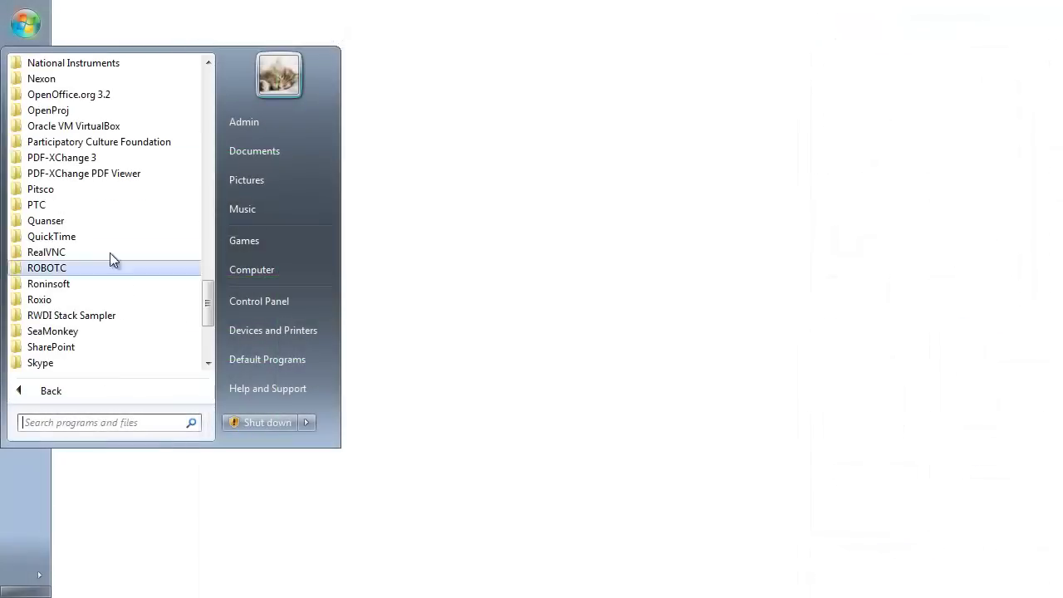
{"action": "left_click", "coordinate": [81, 66]}
{"action": "scroll", "coordinate": [116, 301], "scroll_direction": "down", "scroll_amount": 2}
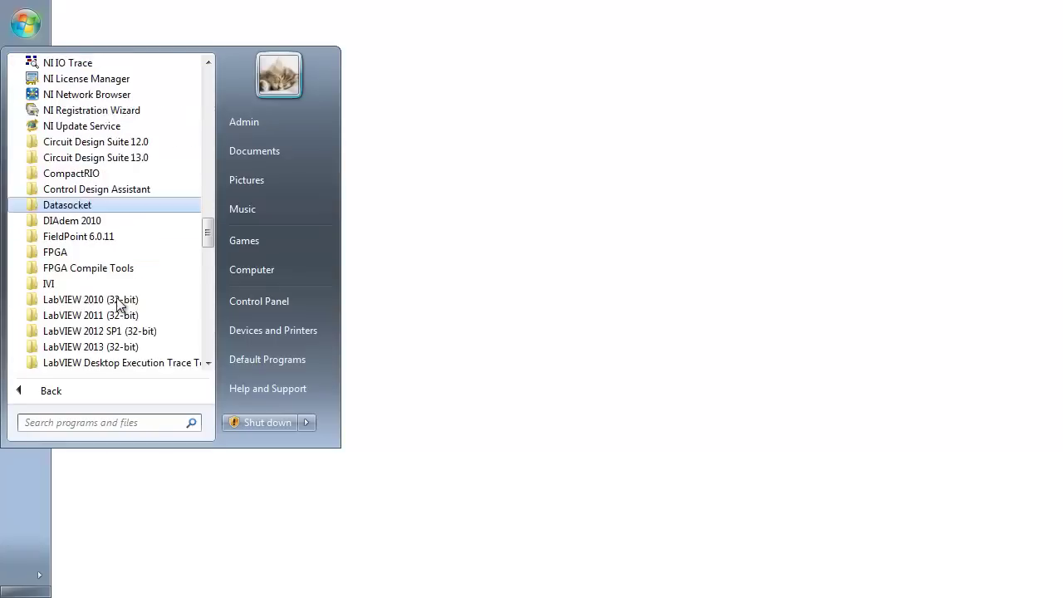
{"action": "scroll", "coordinate": [116, 299], "scroll_direction": "down", "scroll_amount": 3}
{"action": "left_click", "coordinate": [93, 238]}
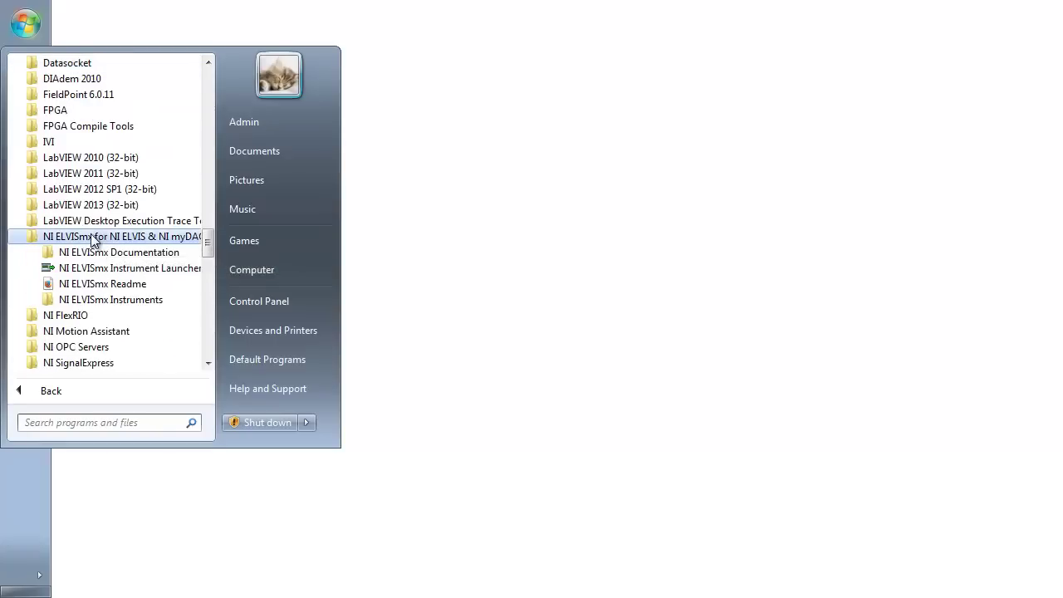
{"action": "left_click", "coordinate": [112, 270]}
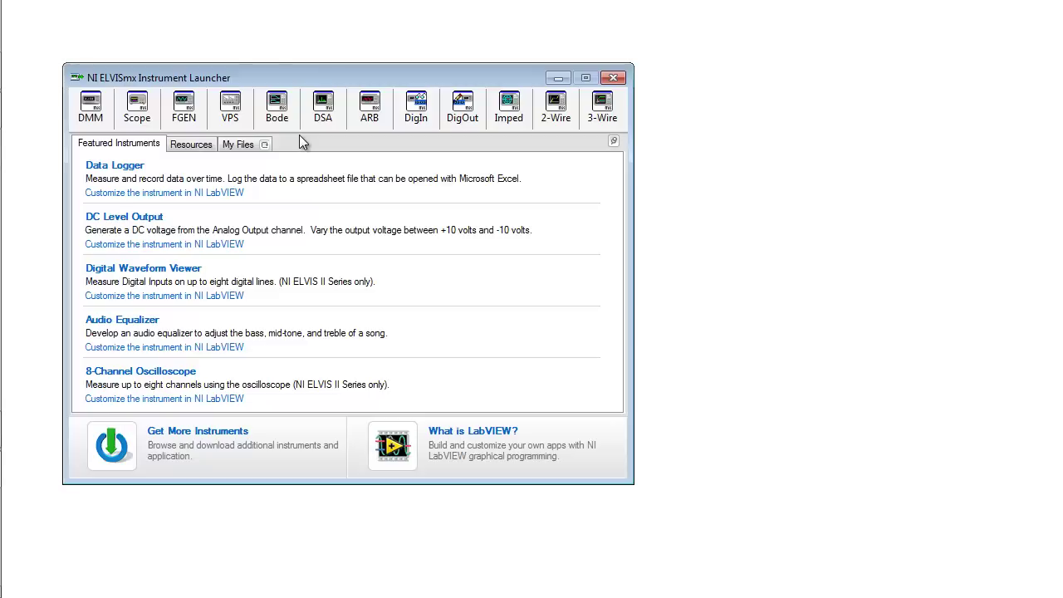
Step: Open Bode, VPS and ARB instruments, placing Bode left, VPS centre and ARB right
{"action": "left_click", "coordinate": [277, 107]}
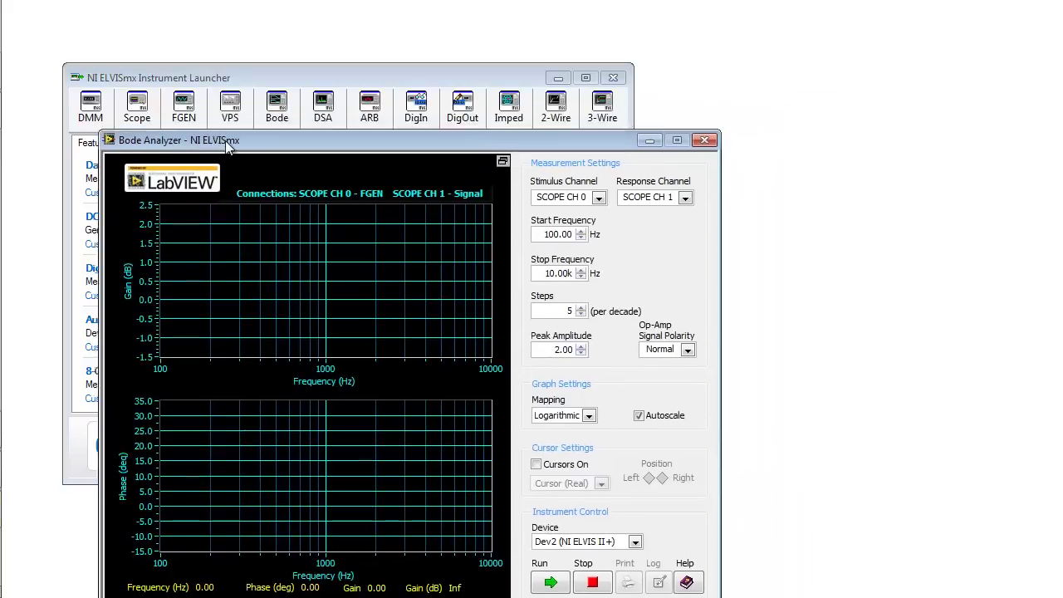
{"action": "left_click_drag", "start_coordinate": [225, 141], "coordinate": [132, 142]}
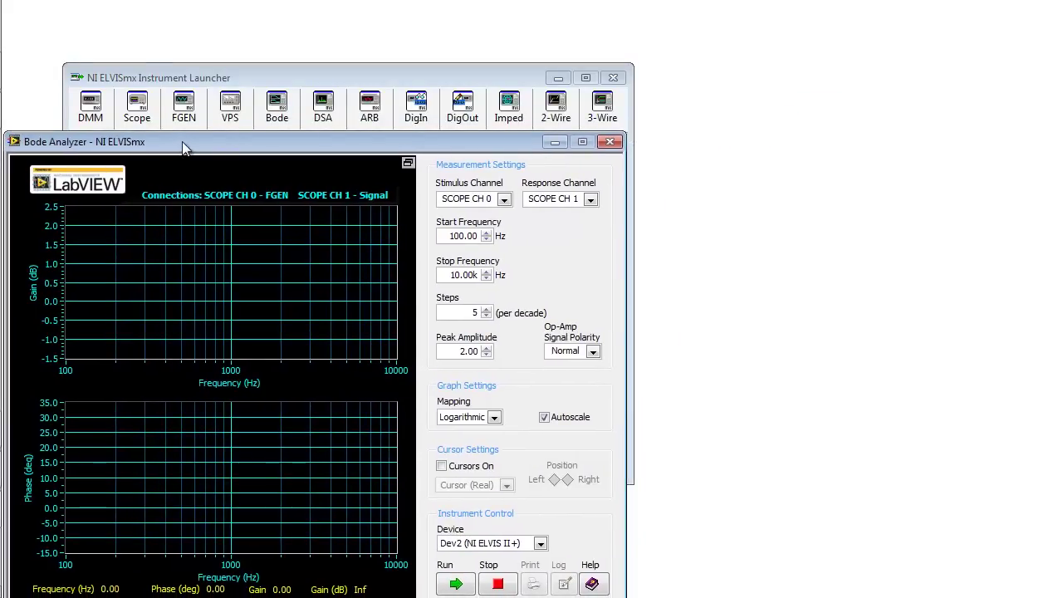
{"action": "left_click", "coordinate": [230, 106]}
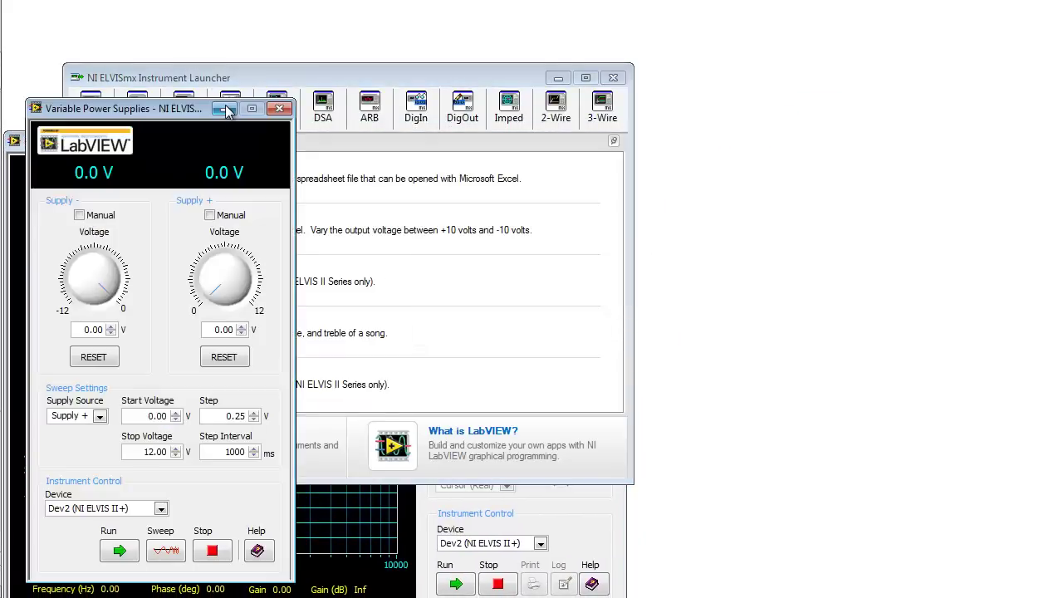
{"action": "left_click_drag", "start_coordinate": [130, 110], "coordinate": [487, 145]}
{"action": "left_click", "coordinate": [370, 106]}
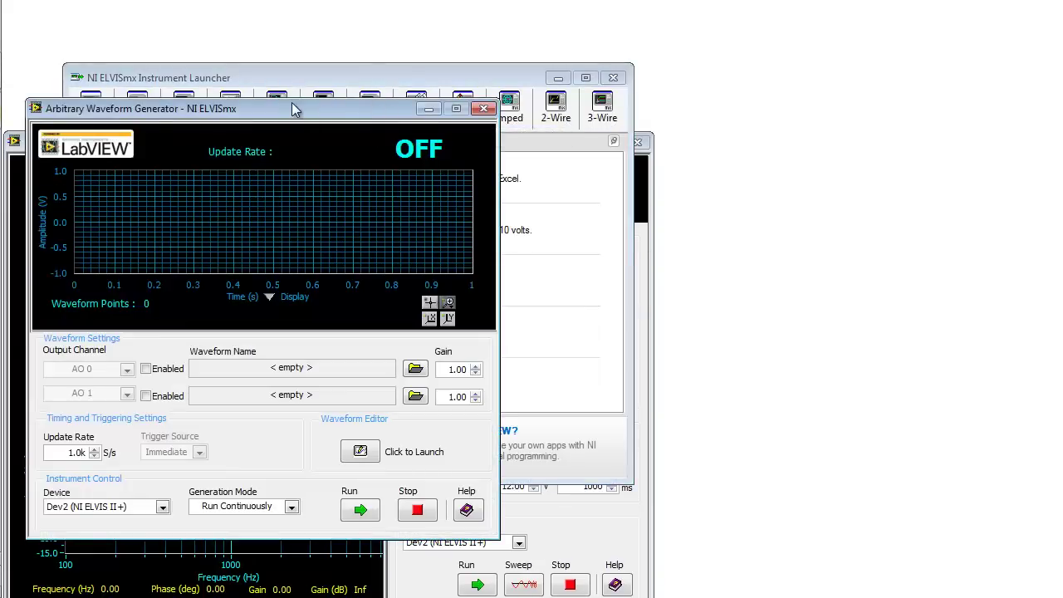
{"action": "left_click_drag", "start_coordinate": [293, 106], "coordinate": [839, 158]}
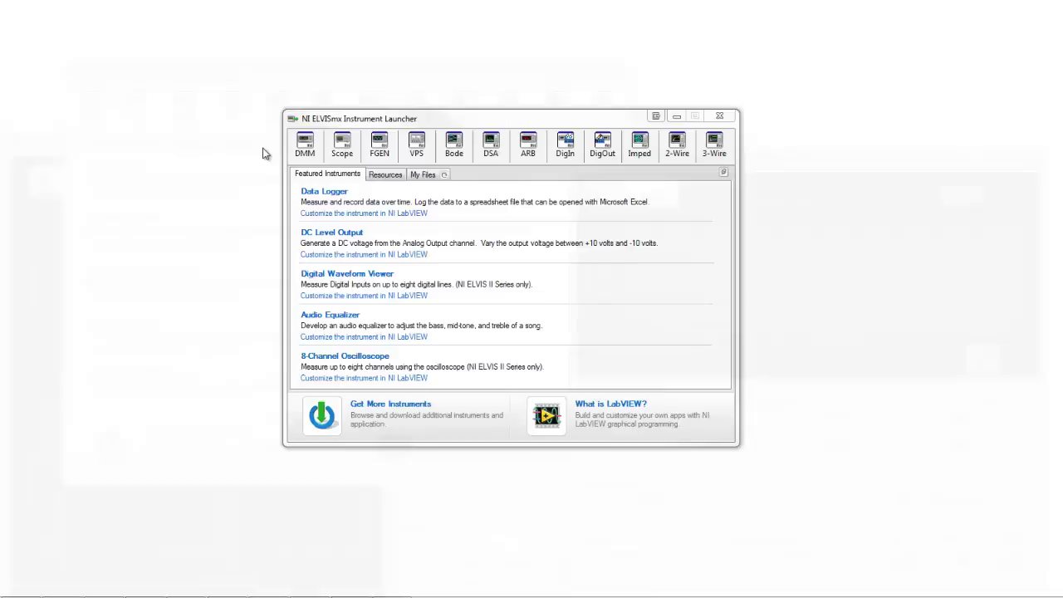
Step: Launch the Scope instrument and check its device list shows Dev1 (NI ELVIS II+)
{"action": "left_click", "coordinate": [343, 145]}
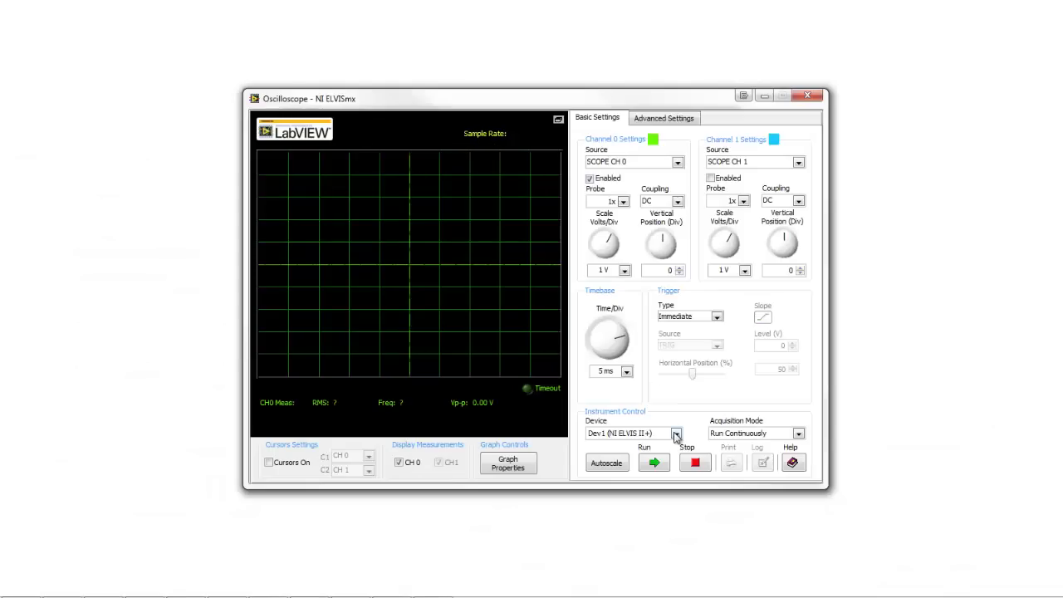
{"action": "left_click", "coordinate": [676, 434]}
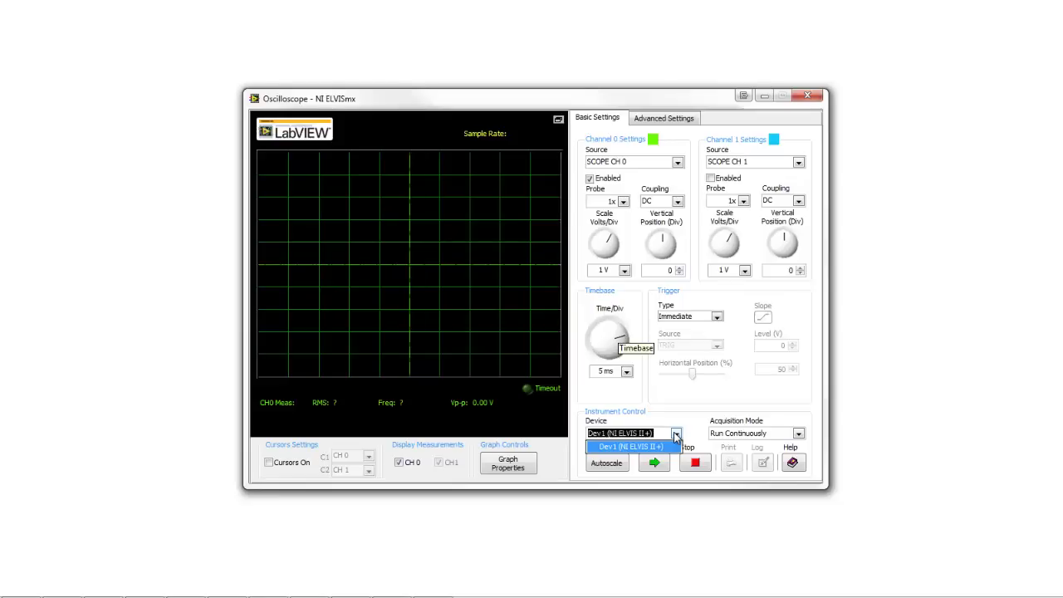